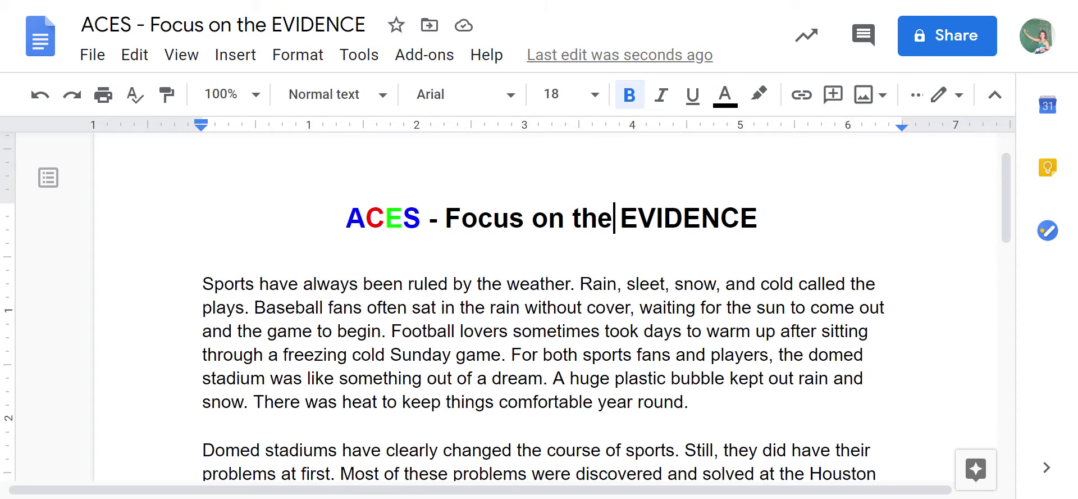
Step: Change the text colour of the word "EVIDENCE" in the document title to red
{"action": "key", "text": "Right"}
{"action": "key", "text": "shift+Right"}
{"action": "key", "text": "shift+Right"}
{"action": "key", "text": "shift+Right"}
{"action": "key", "text": "shift+Right"}
{"action": "key", "text": "shift+Right"}
{"action": "key", "text": "shift+Right"}
{"action": "key", "text": "shift+Right"}
{"action": "key", "text": "shift+Right"}
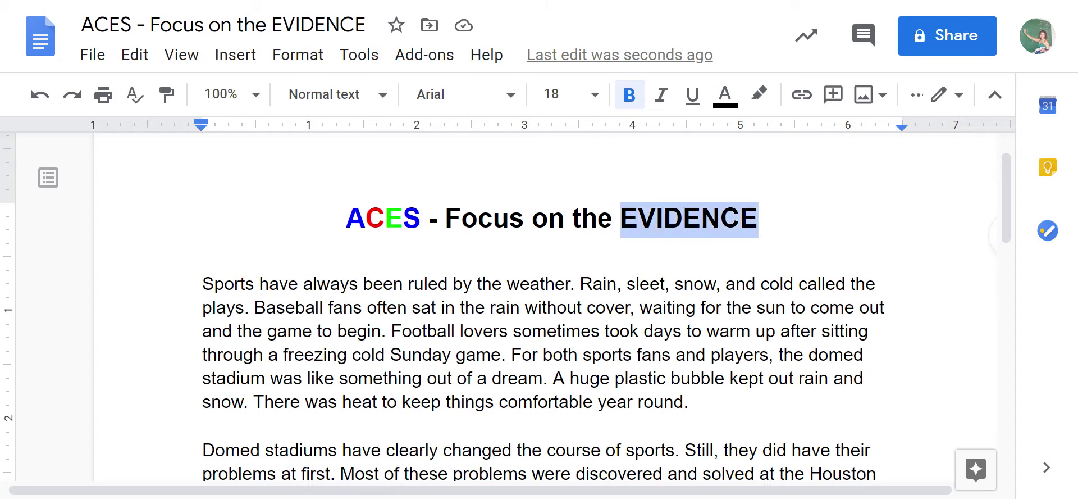
{"action": "left_click", "coordinate": [725, 95]}
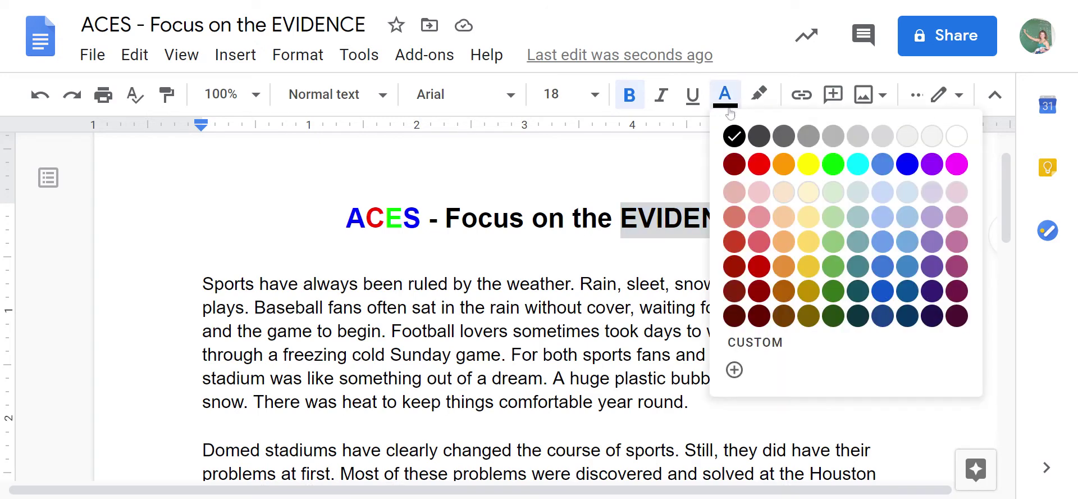
{"action": "left_click", "coordinate": [758, 164]}
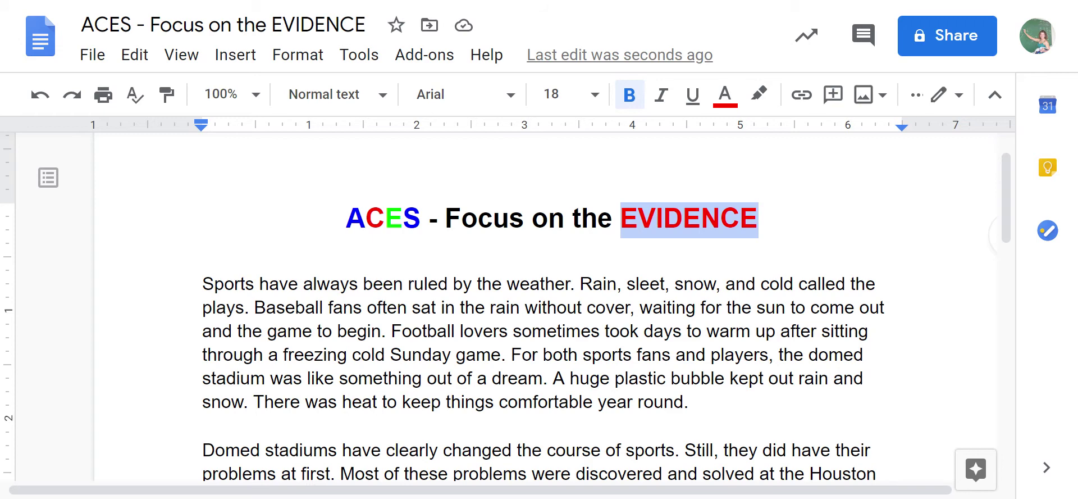
Step: Read the passage about domed stadiums and the question about the dark roof paint below it
{"action": "scroll", "coordinate": [98, 441], "scroll_direction": "down", "scroll_amount": 2}
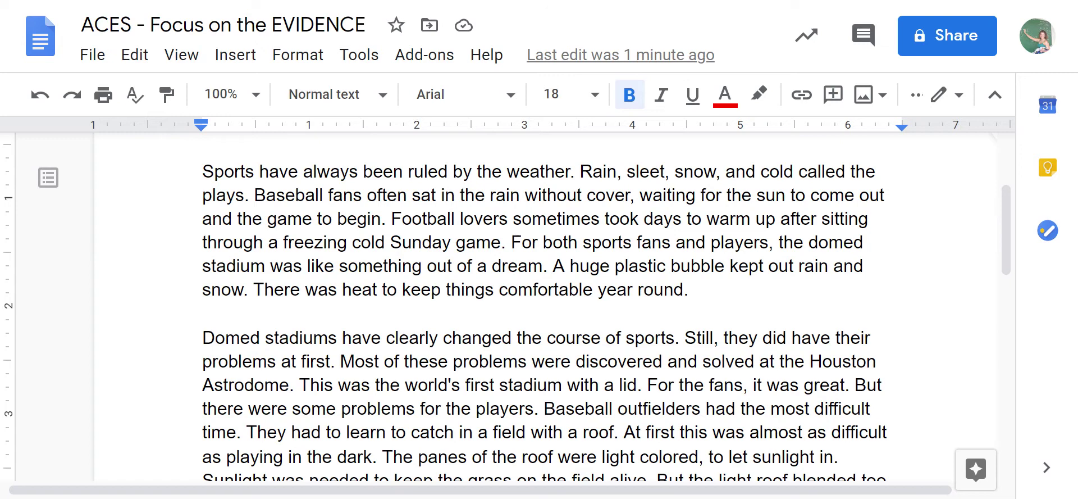
{"action": "scroll", "coordinate": [539, 309], "scroll_direction": "down", "scroll_amount": 2}
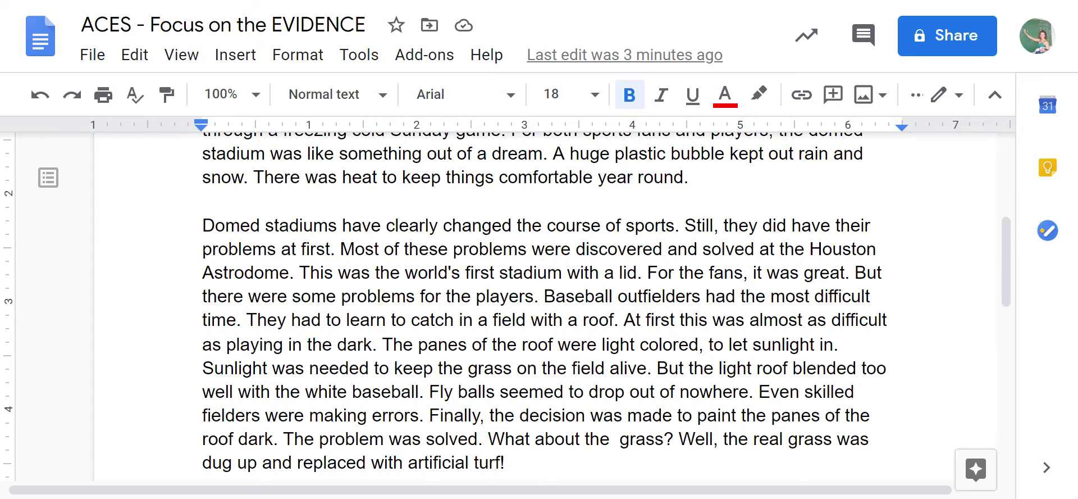
{"action": "scroll", "coordinate": [539, 303], "scroll_direction": "down", "scroll_amount": 2}
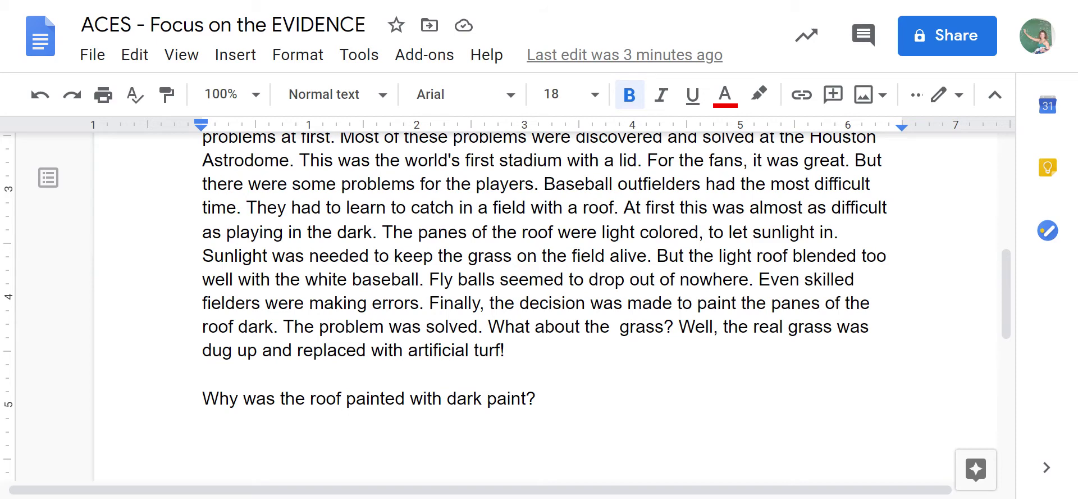
{"action": "scroll", "coordinate": [505, 292], "scroll_direction": "up", "scroll_amount": 2}
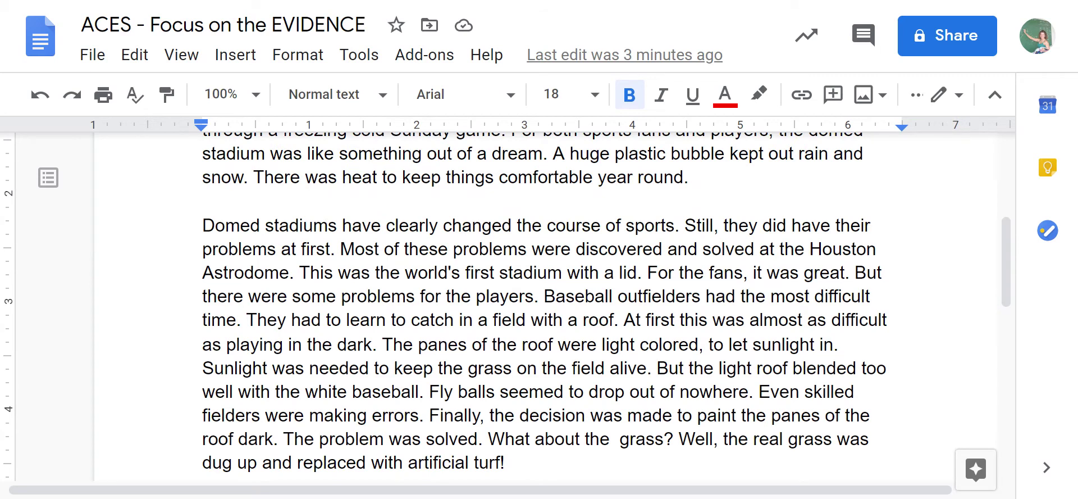
{"action": "scroll", "coordinate": [505, 301], "scroll_direction": "down", "scroll_amount": 1}
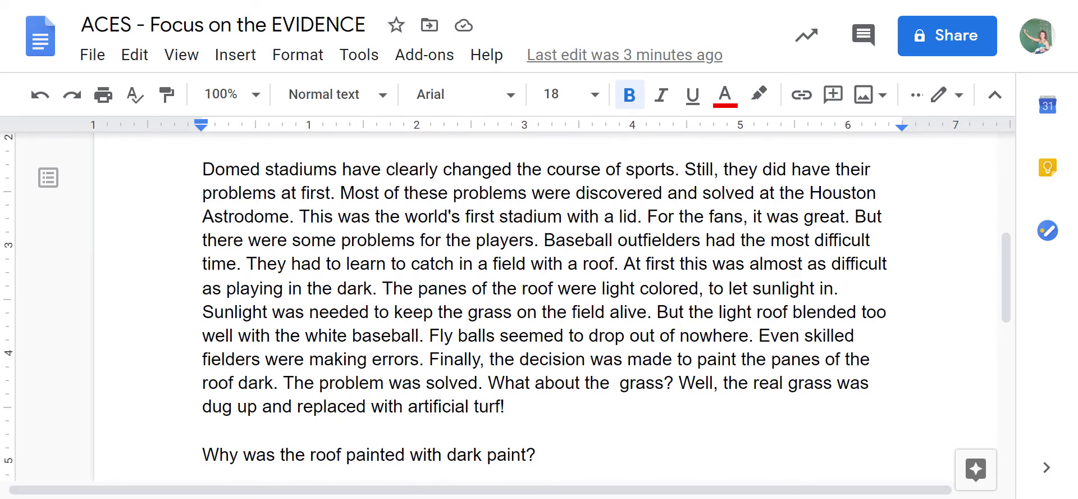
{"action": "scroll", "coordinate": [505, 302], "scroll_direction": "up", "scroll_amount": 1}
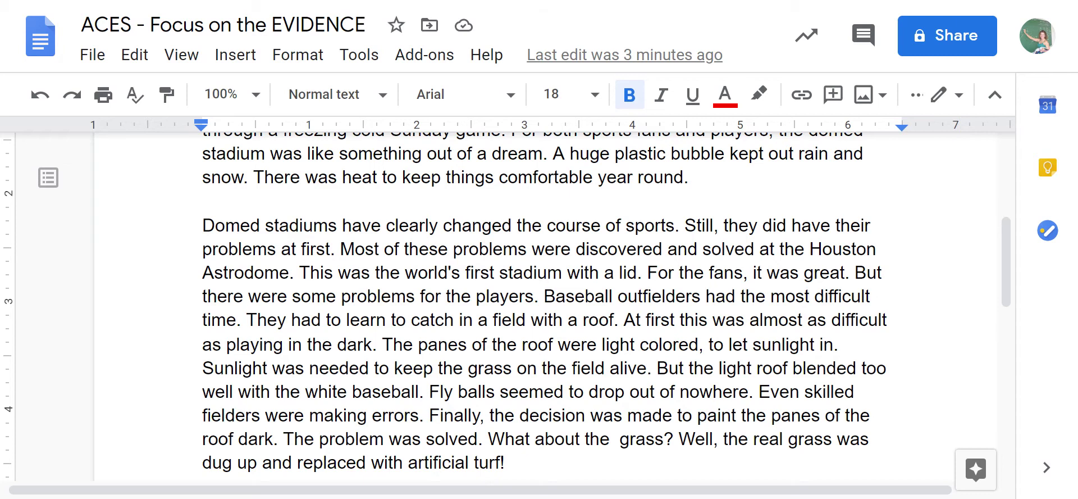
Step: Highlight the second paragraph from "But there were some problems for the players" through "the panes of the roof dark." in light blue
{"action": "left_click_drag", "start_coordinate": [854, 272], "coordinate": [873, 296]}
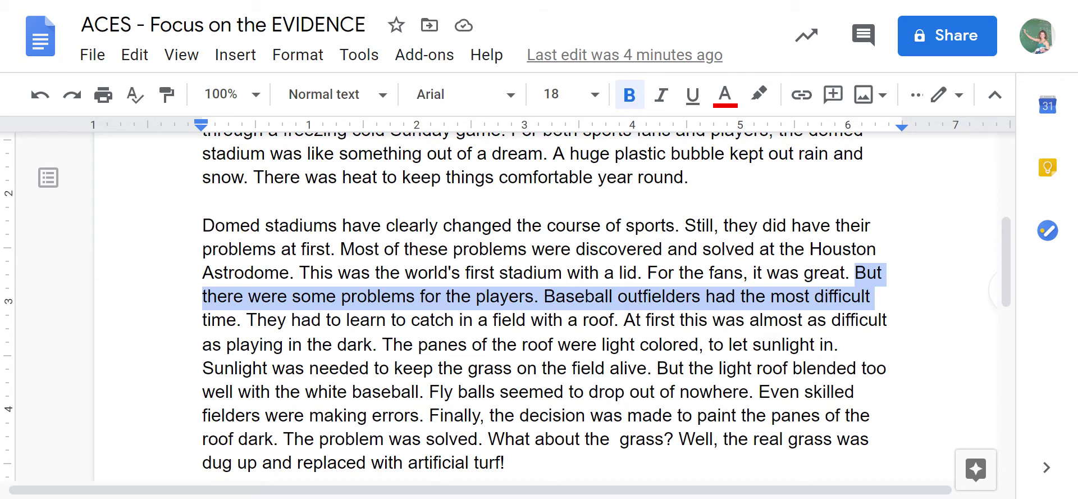
{"action": "left_click_drag", "start_coordinate": [874, 296], "coordinate": [888, 320]}
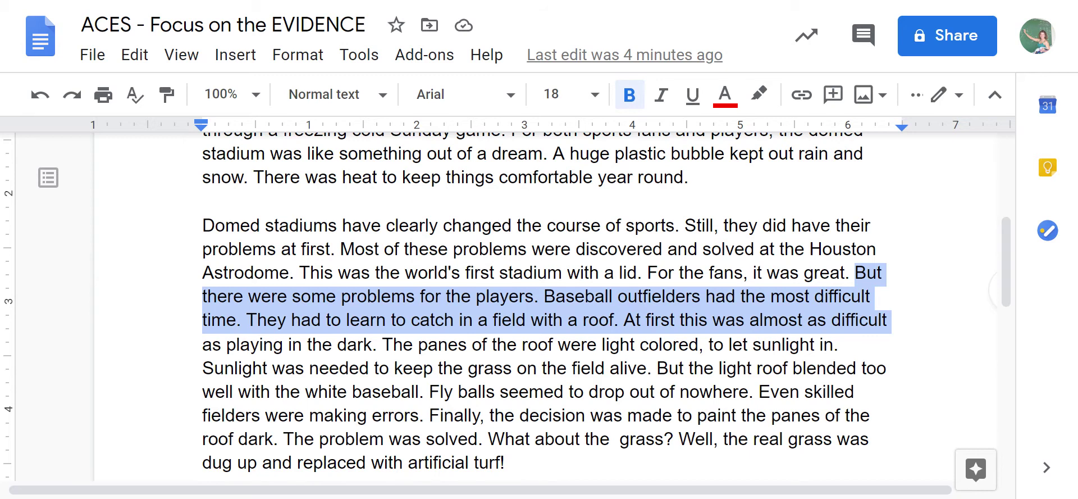
{"action": "key", "text": "shift+Down"}
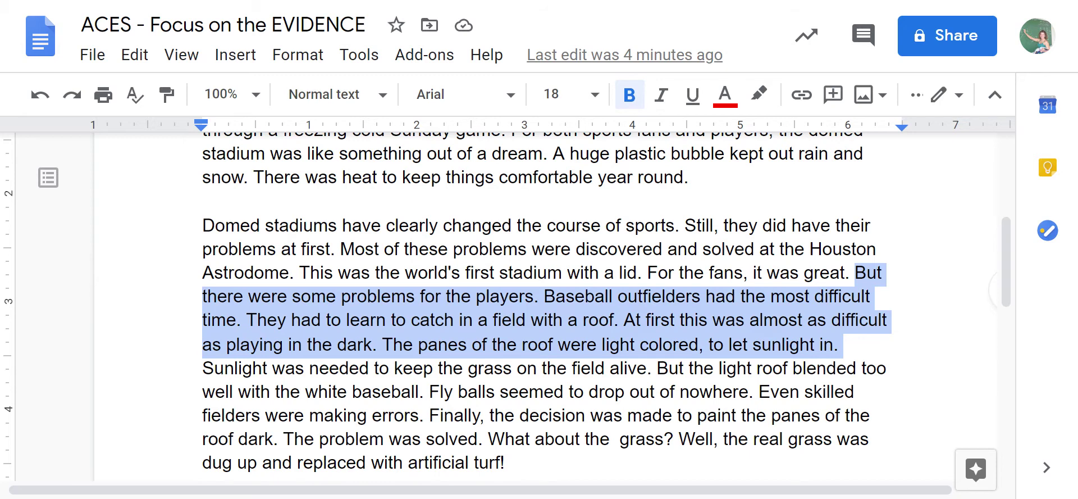
{"action": "key", "text": "shift+Down"}
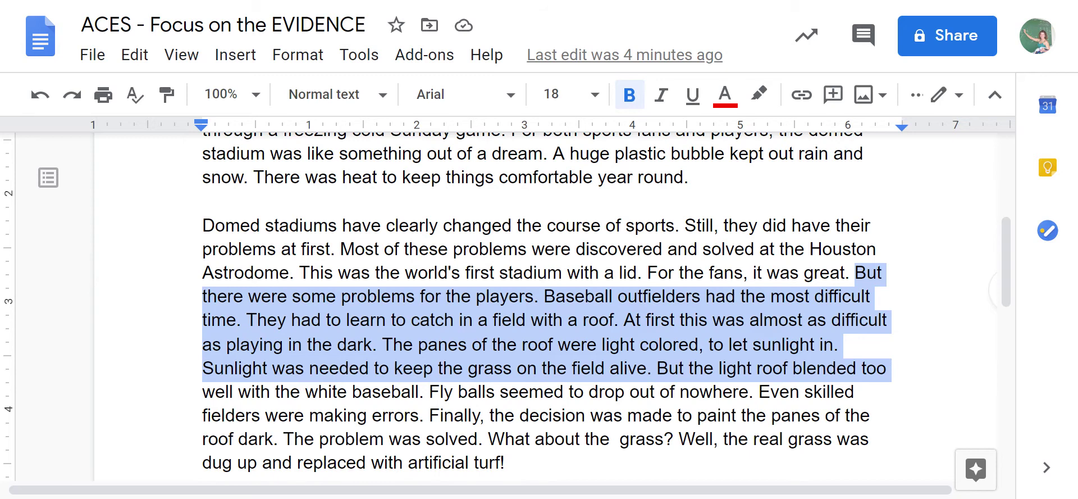
{"action": "key", "text": "shift+Down"}
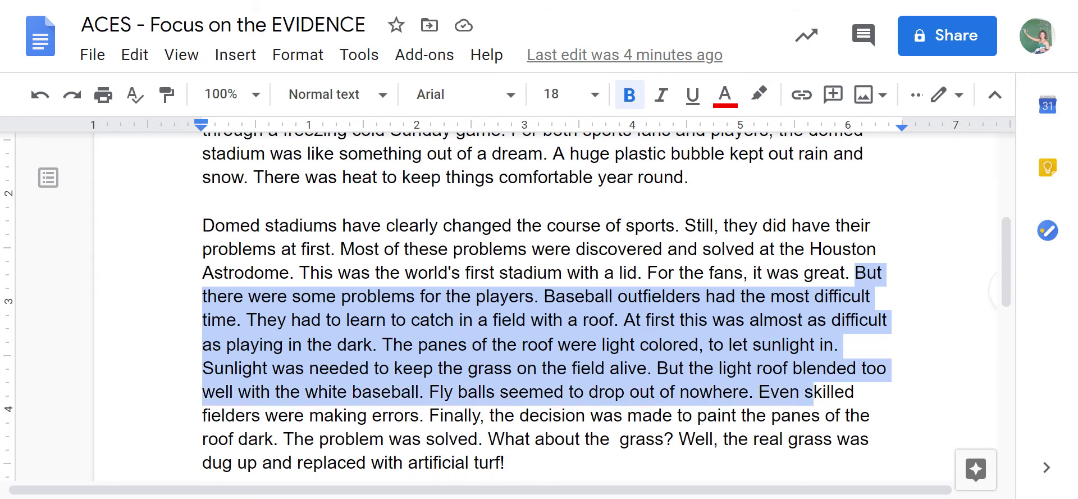
{"action": "key", "text": "shift+Left"}
{"action": "key", "text": "shift+Left"}
{"action": "key", "text": "shift+Left"}
{"action": "key", "text": "shift+Left"}
{"action": "key", "text": "shift+Left"}
{"action": "key", "text": "shift+Left"}
{"action": "key", "text": "shift+Left"}
{"action": "key", "text": "shift+Right"}
{"action": "key", "text": "shift+Right"}
{"action": "key", "text": "shift+Right"}
{"action": "key", "text": "shift+Right"}
{"action": "key", "text": "shift+Right"}
{"action": "key", "text": "shift+Right"}
{"action": "key", "text": "shift+Right"}
{"action": "key", "text": "shift+Right"}
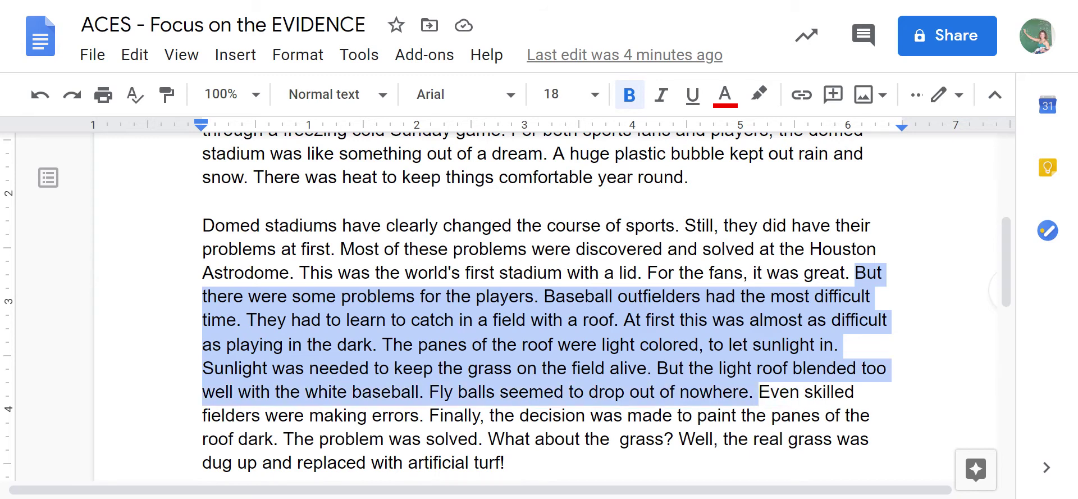
{"action": "key", "text": "shift+Right"}
{"action": "key", "text": "shift+Right"}
{"action": "key", "text": "shift+Right"}
{"action": "key", "text": "shift+Right"}
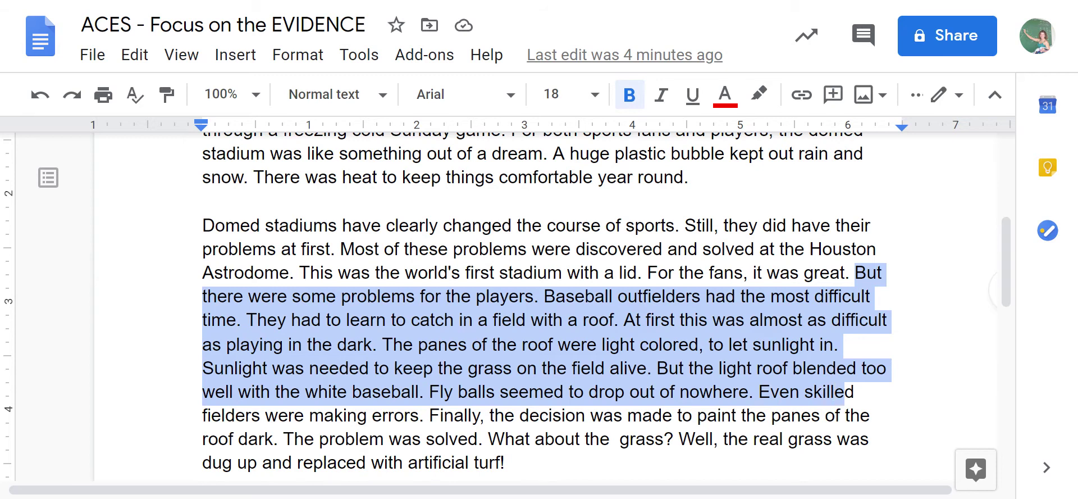
{"action": "key", "text": "shift+Right"}
{"action": "key", "text": "shift+Right"}
{"action": "key", "text": "shift+Down"}
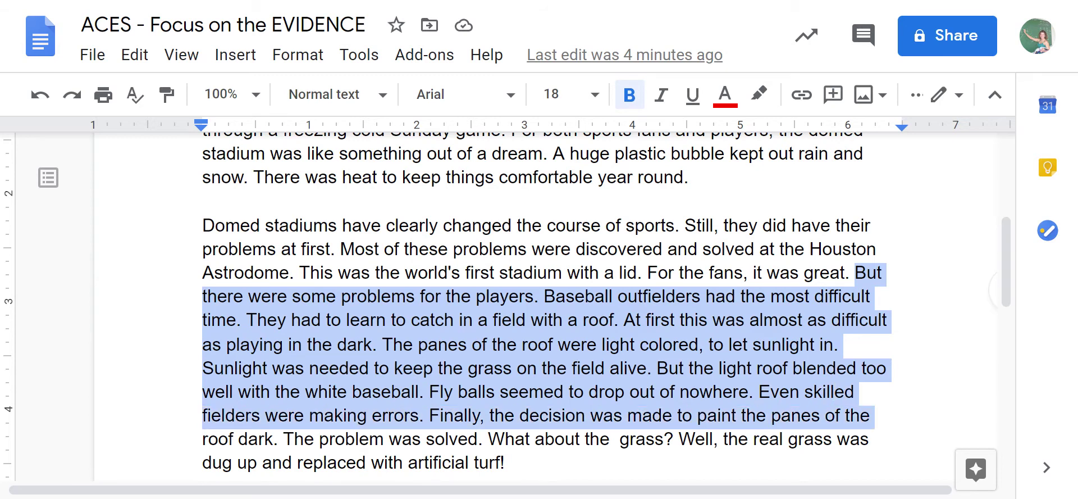
{"action": "key", "text": "shift+Left"}
{"action": "key", "text": "shift+Left"}
{"action": "key", "text": "shift+Left"}
{"action": "key", "text": "shift+Left"}
{"action": "key", "text": "shift+Down"}
{"action": "key", "text": "shift+Left"}
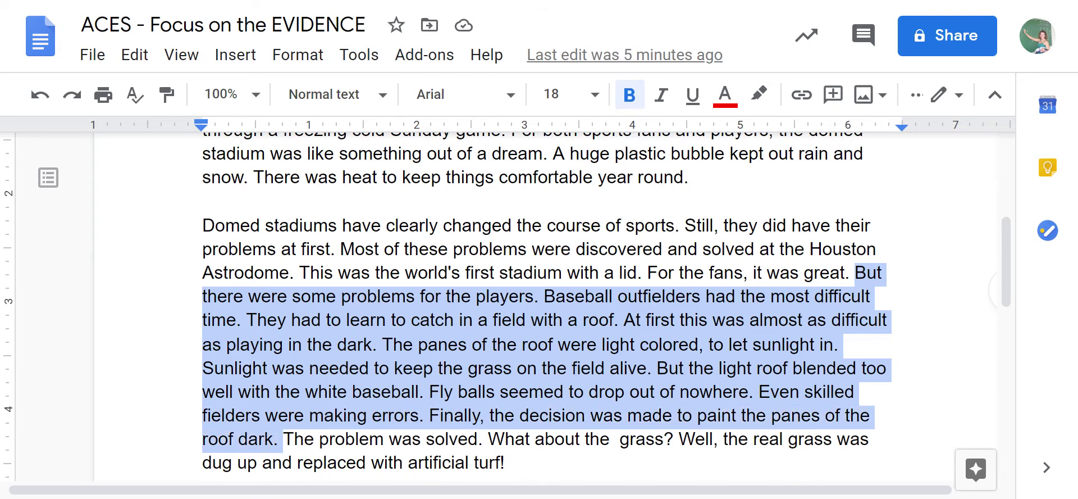
{"action": "left_click", "coordinate": [759, 93]}
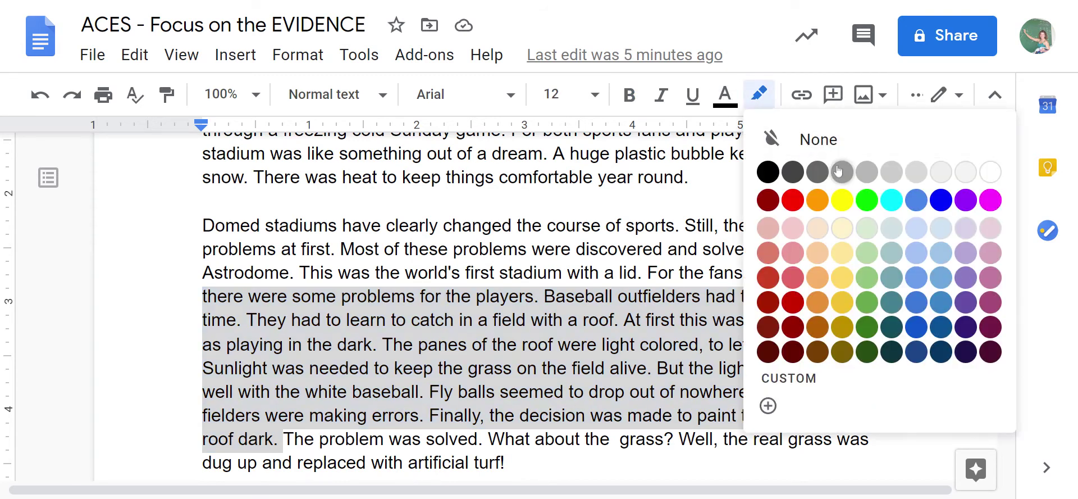
{"action": "left_click", "coordinate": [916, 228]}
Step: Add the answer below the question: "The roof was painted with dark paint because the players were having difficulty catching the ball."
{"action": "scroll", "coordinate": [507, 302], "scroll_direction": "down", "scroll_amount": 1}
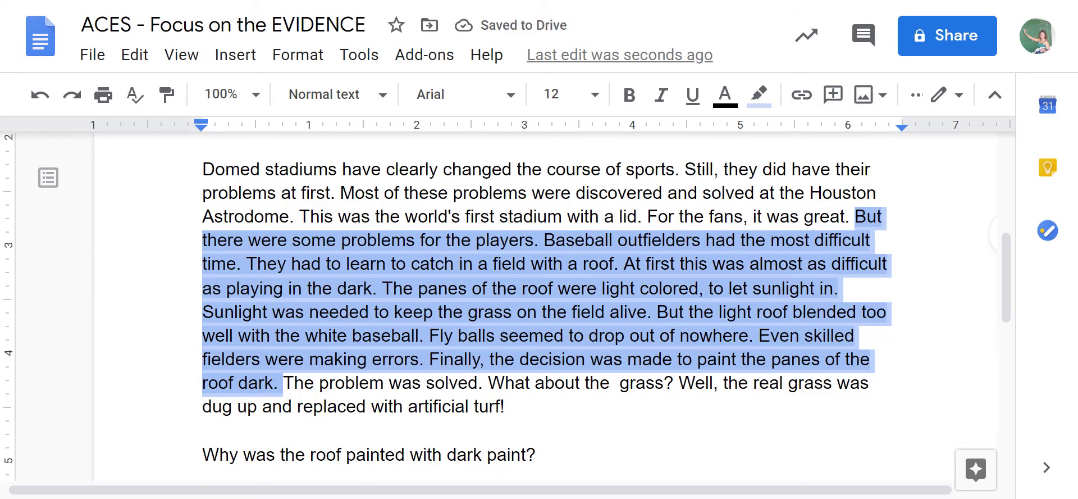
{"action": "left_click", "coordinate": [537, 454]}
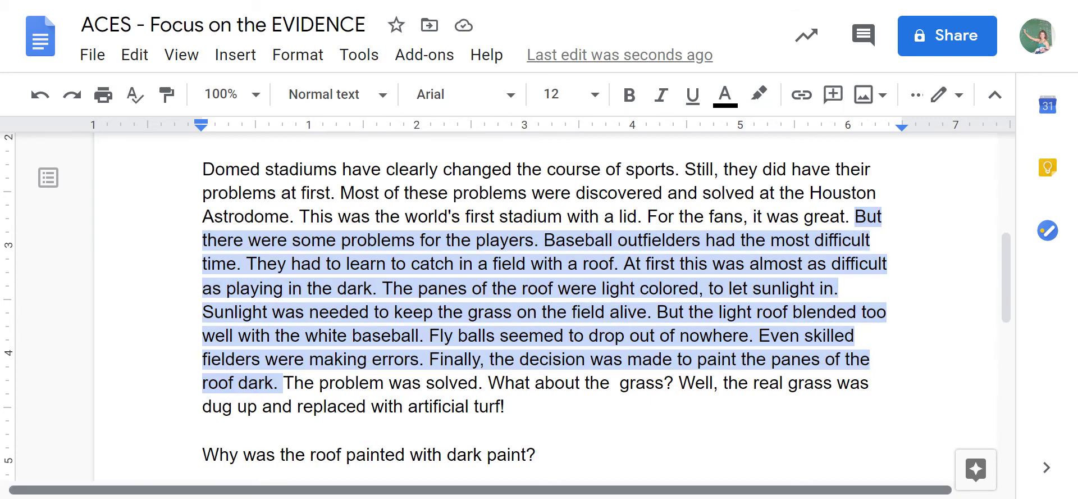
{"action": "key", "text": "Return"}
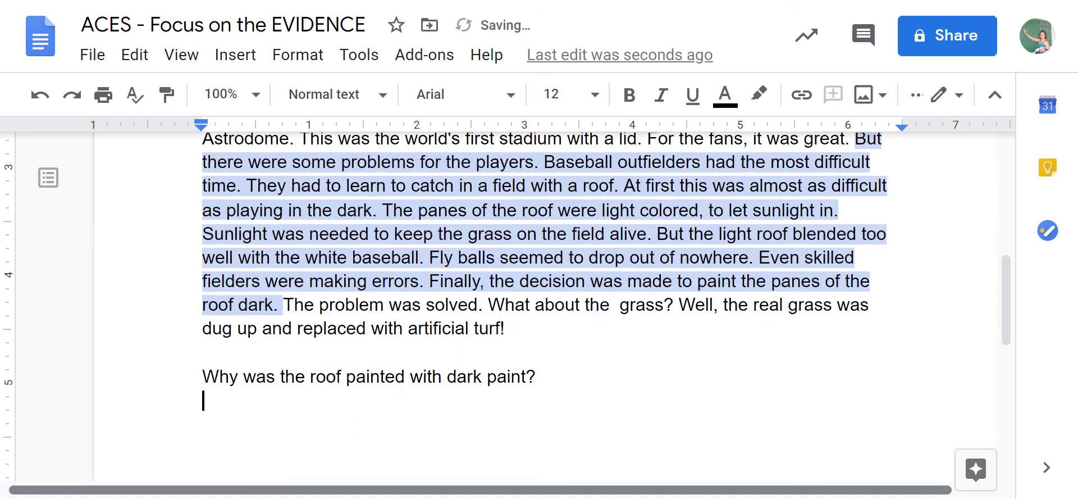
{"action": "type", "text": "The w"}
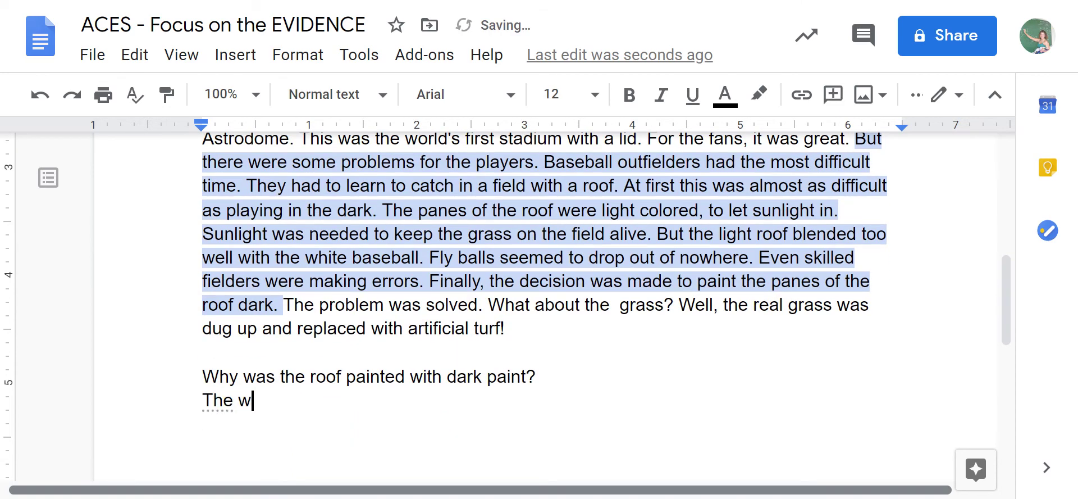
{"action": "key", "text": "BackSpace"}
{"action": "type", "text": "roof was painte"}
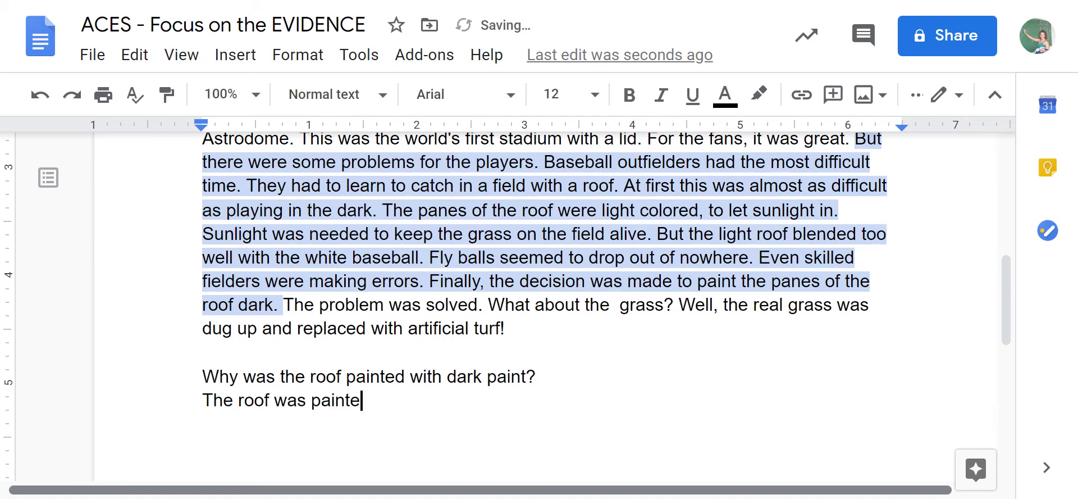
{"action": "type", "text": "d with dark "}
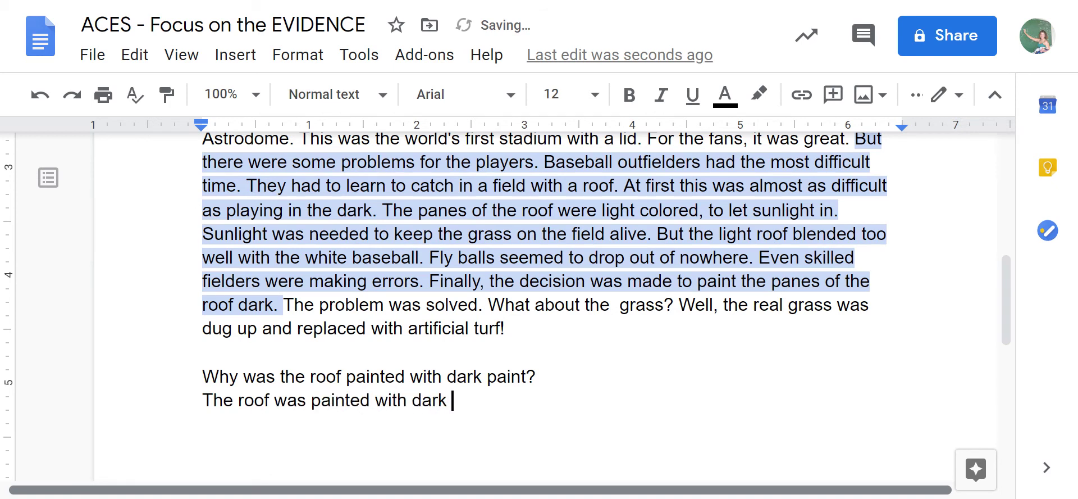
{"action": "type", "text": "paint beca"}
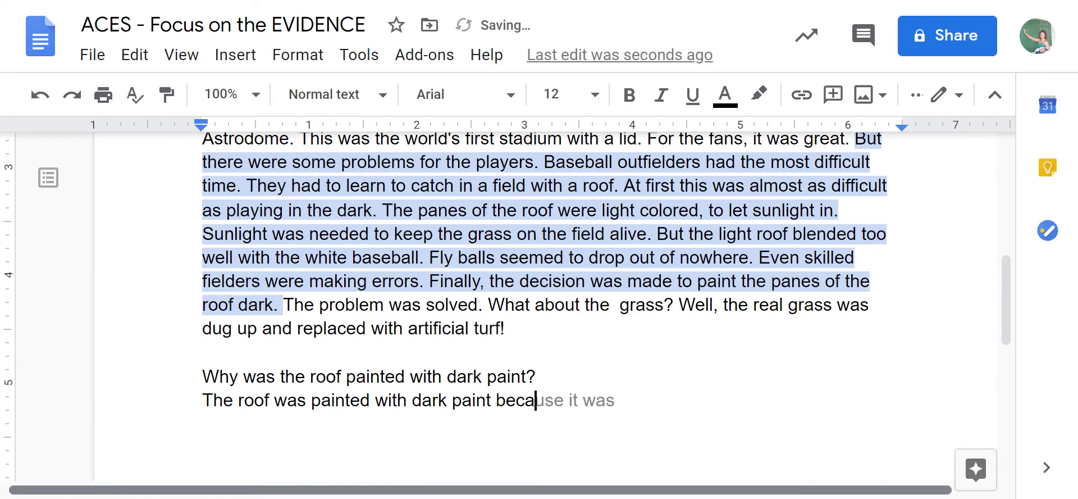
{"action": "type", "text": "use "}
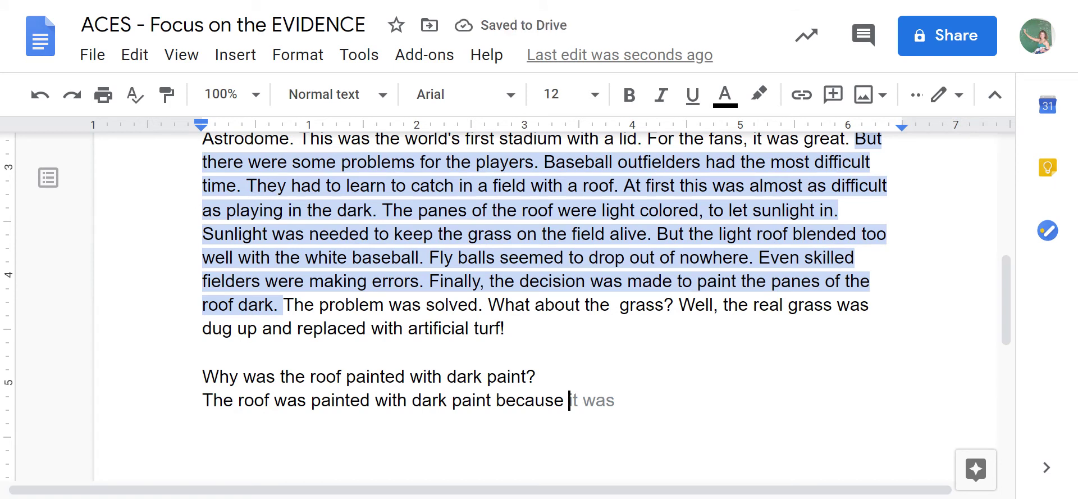
{"action": "type", "text": "the p"}
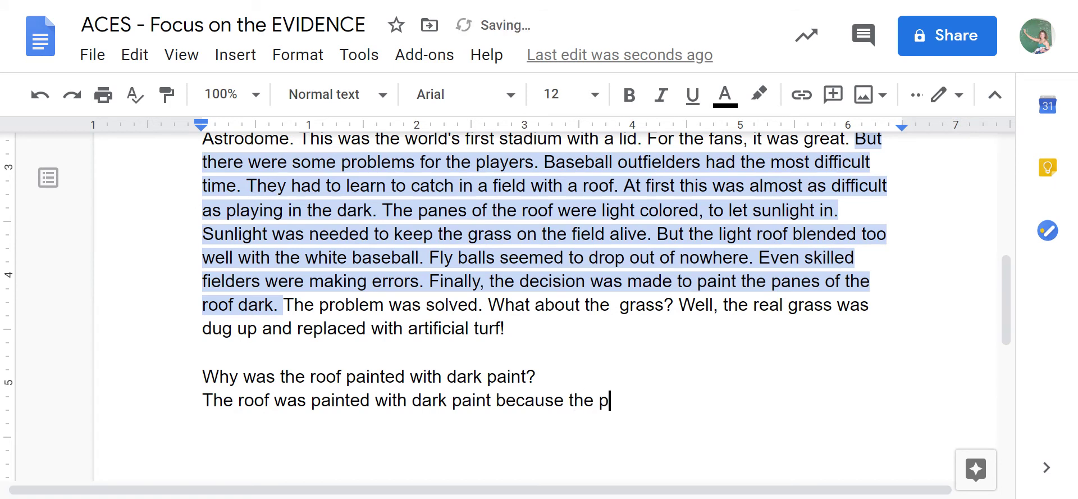
{"action": "type", "text": "layers were"}
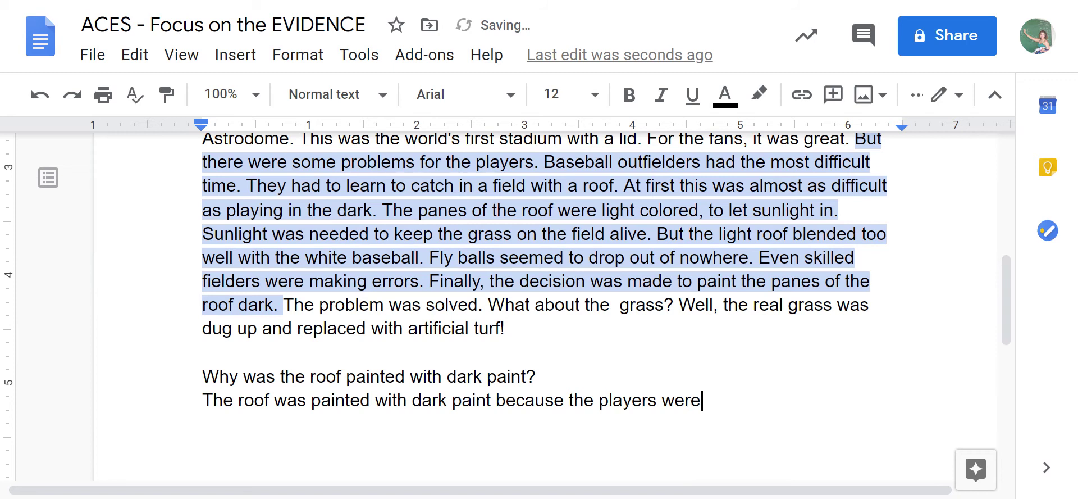
{"action": "type", "text": " having di"}
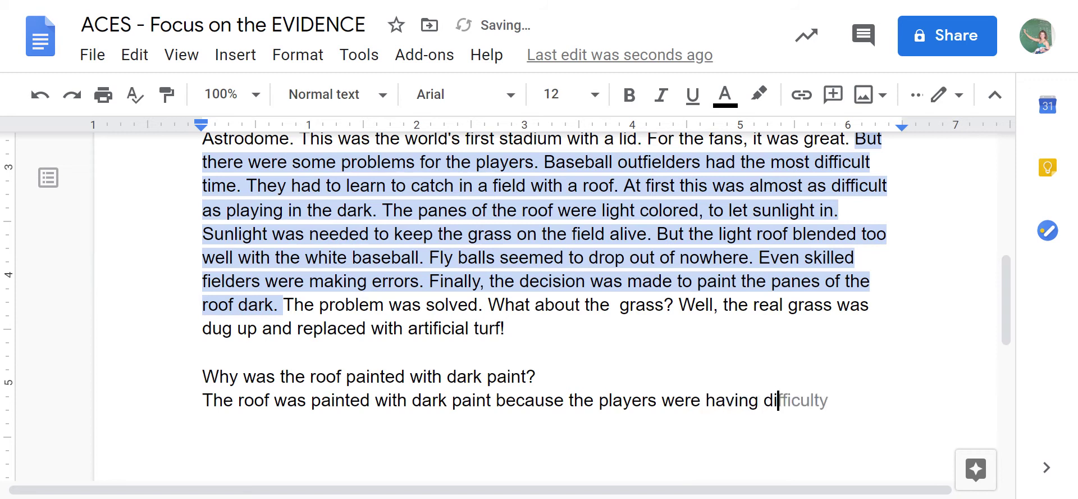
{"action": "type", "text": "fficulty ca"}
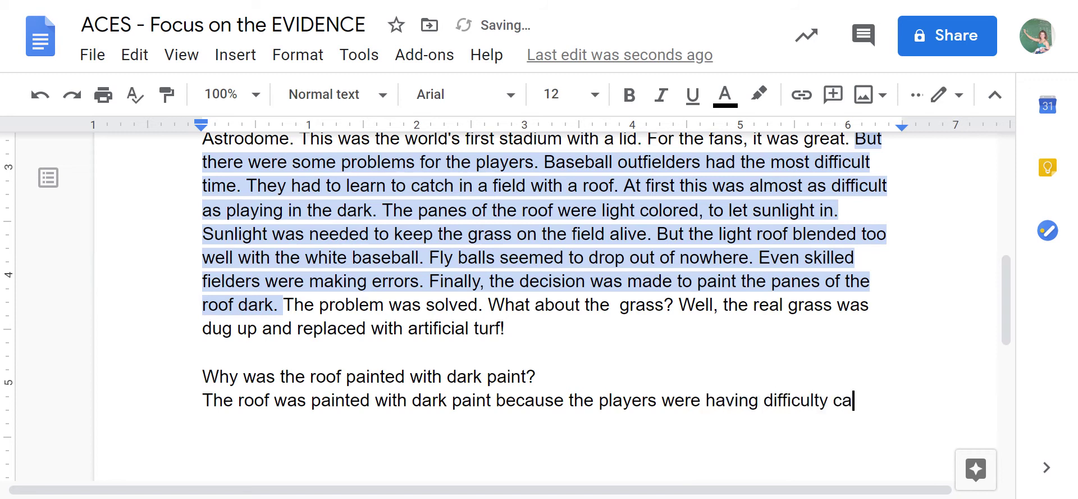
{"action": "type", "text": "tching the ba"}
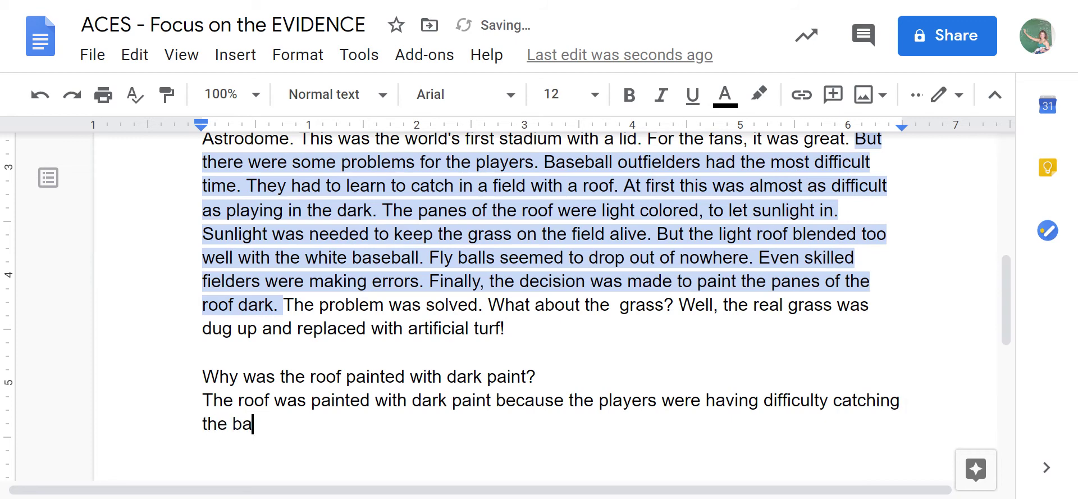
{"action": "type", "text": "ll."}
Step: Change the text colour of the whole answer sentence below the question to blue
{"action": "key", "text": "ctrl+shift+Left"}
{"action": "key", "text": "ctrl+shift+Left"}
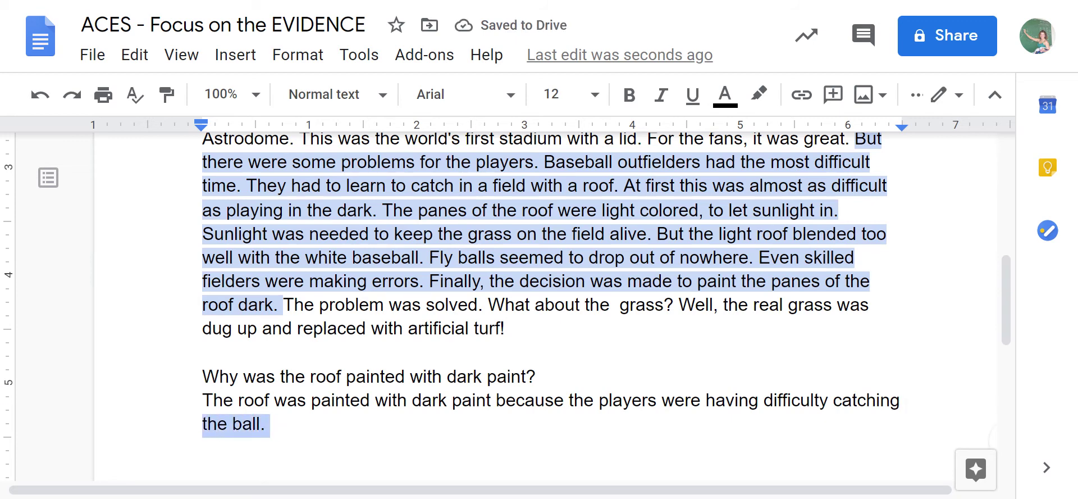
{"action": "key", "text": "shift+Up"}
{"action": "left_click", "coordinate": [726, 100]}
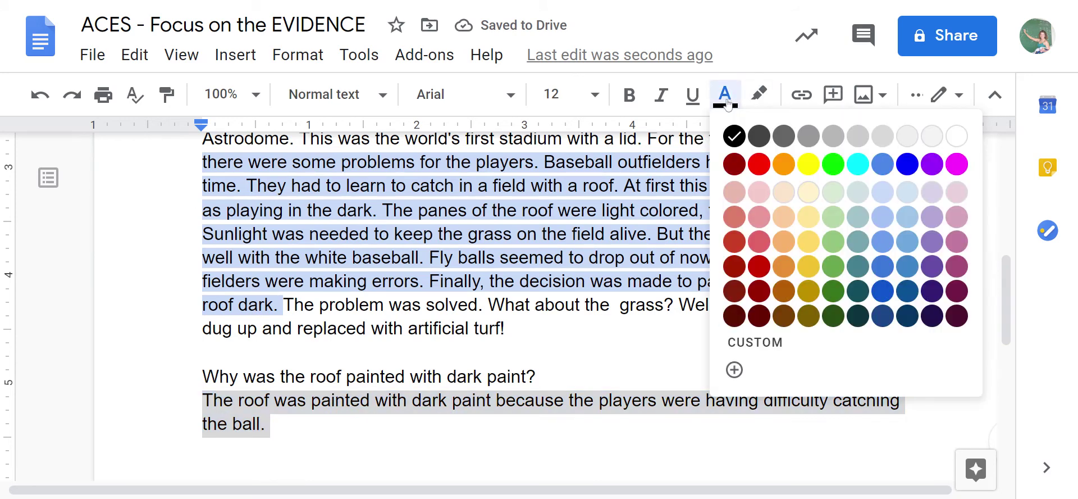
{"action": "left_click", "coordinate": [907, 164]}
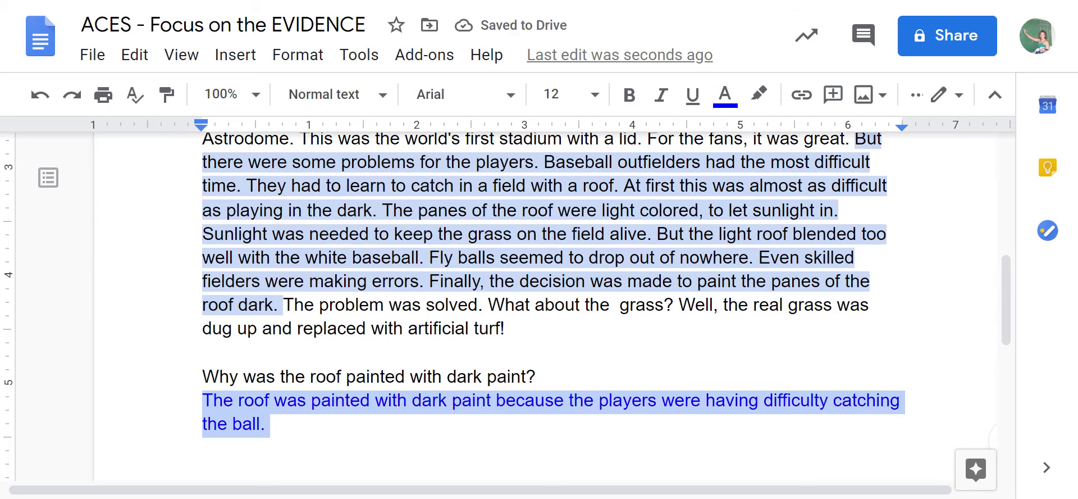
Step: Continue the answer in red text after the blue sentence with the opening: Paragraph 2 states that, “
{"action": "key", "text": "Right"}
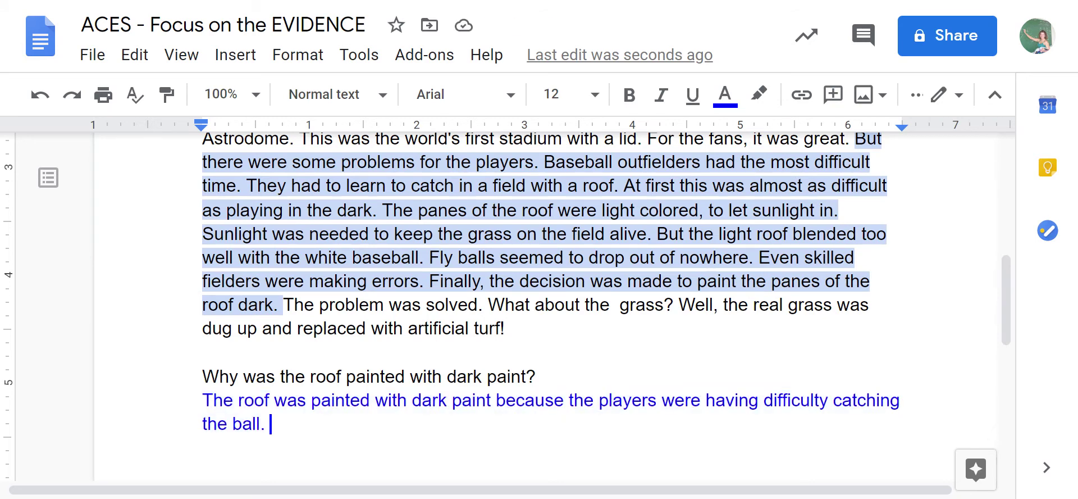
{"action": "left_click", "coordinate": [724, 100]}
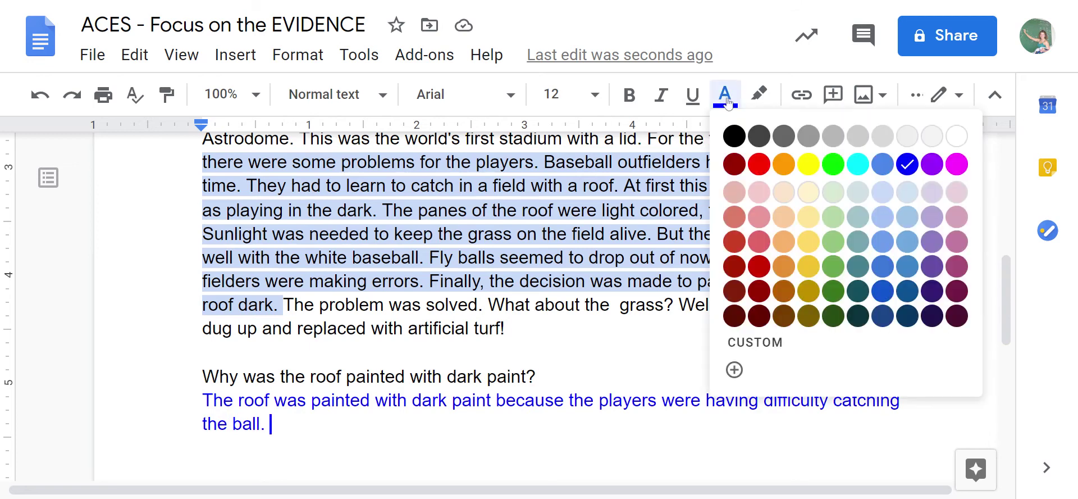
{"action": "left_click", "coordinate": [762, 162]}
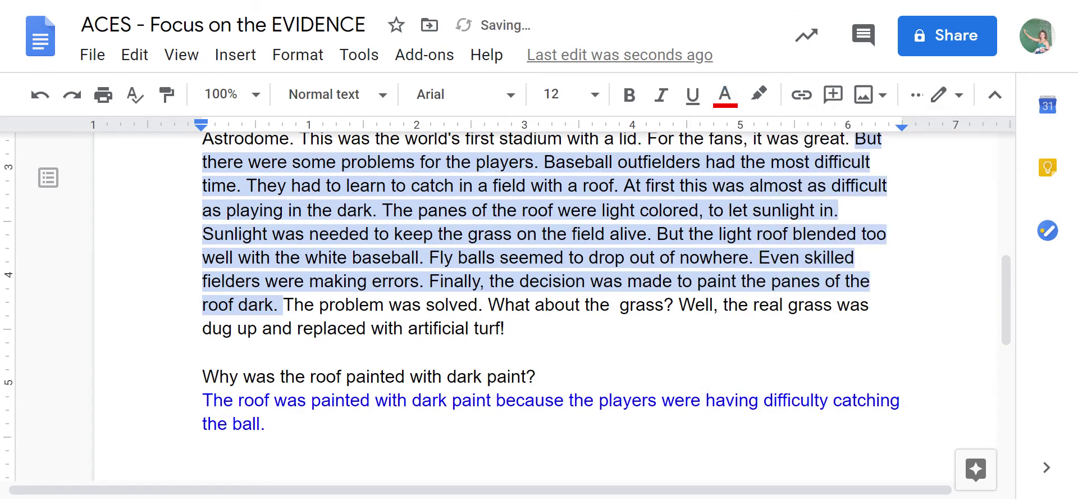
{"action": "scroll", "coordinate": [505, 281], "scroll_direction": "up", "scroll_amount": 2}
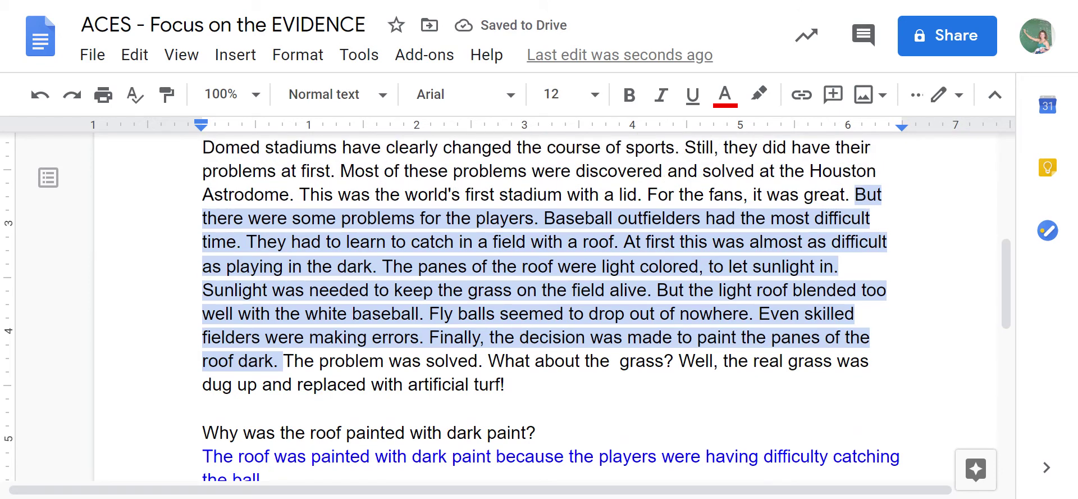
{"action": "scroll", "coordinate": [544, 309], "scroll_direction": "up", "scroll_amount": 2}
{"action": "scroll", "coordinate": [544, 309], "scroll_direction": "up", "scroll_amount": 1}
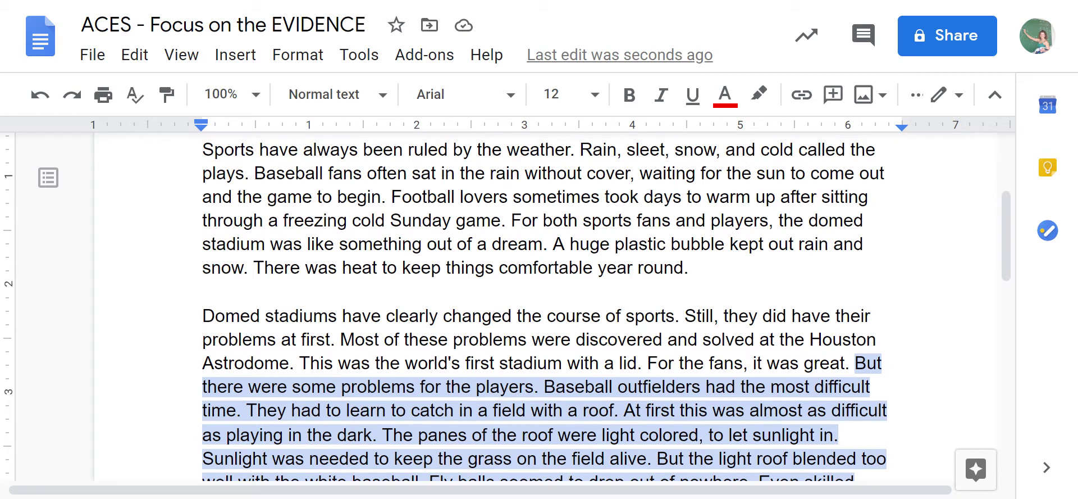
{"action": "scroll", "coordinate": [545, 309], "scroll_direction": "down", "scroll_amount": 2}
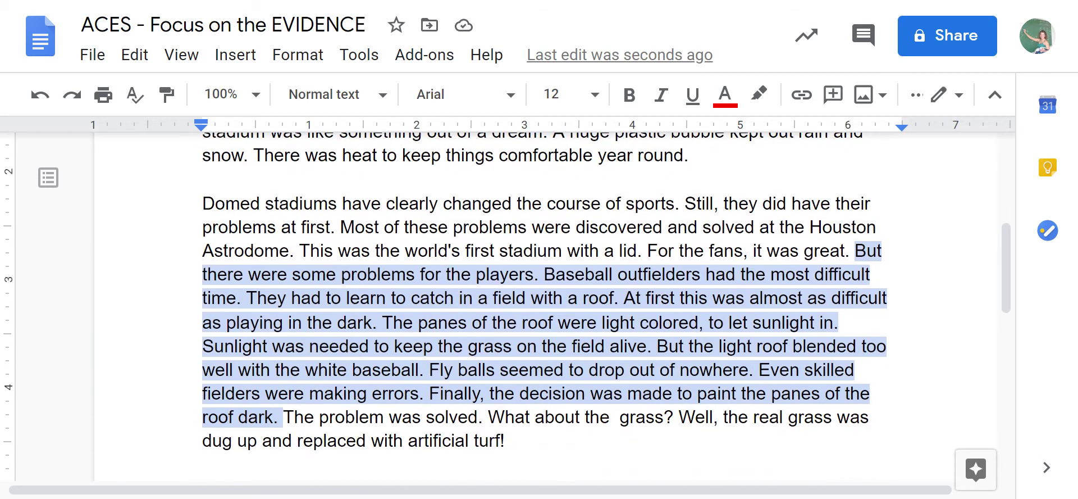
{"action": "scroll", "coordinate": [544, 309], "scroll_direction": "down", "scroll_amount": 1}
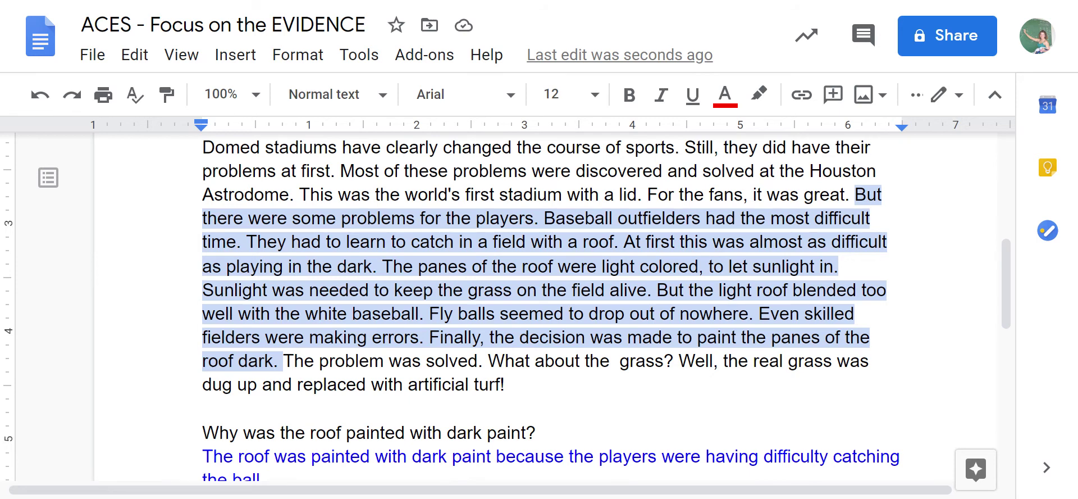
{"action": "scroll", "coordinate": [545, 309], "scroll_direction": "down", "scroll_amount": 1}
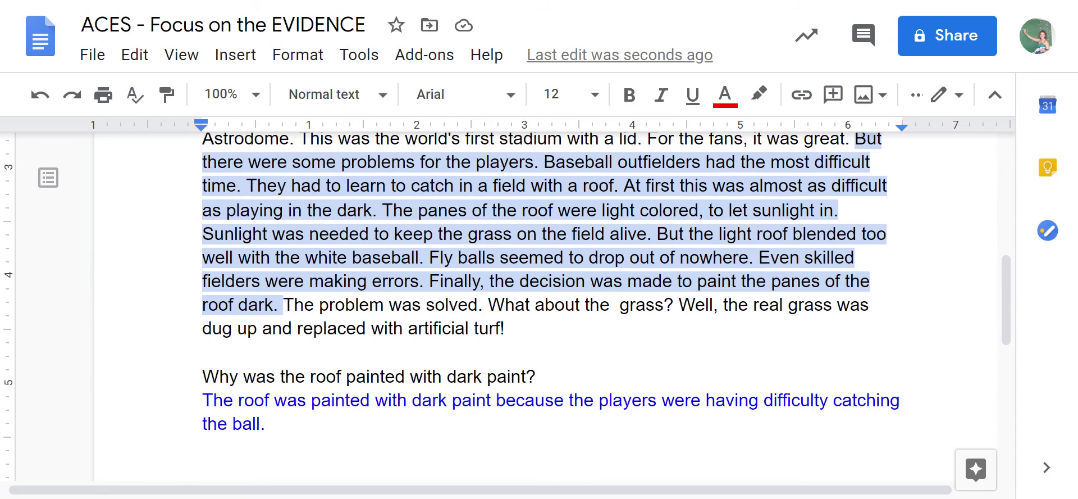
{"action": "type", "text": "Par"}
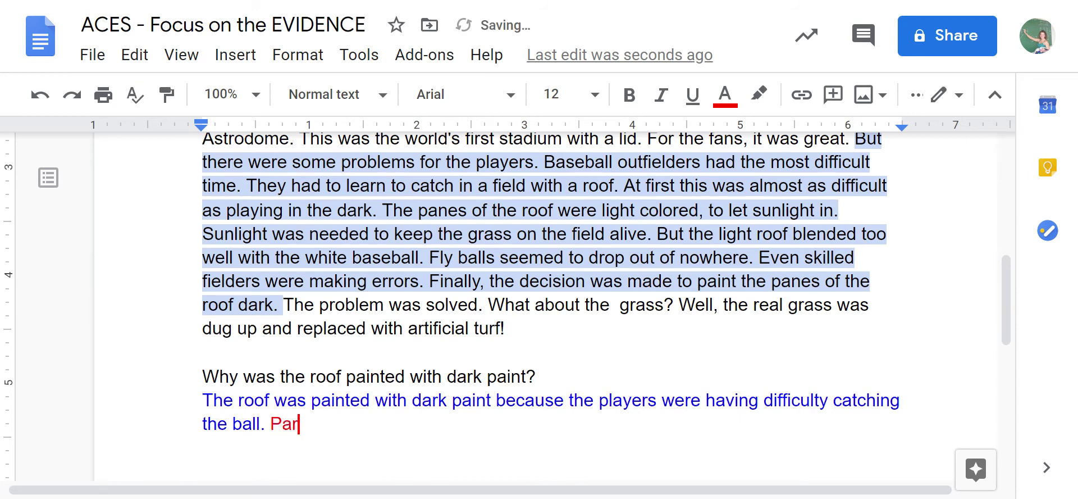
{"action": "type", "text": "agraph 2 "}
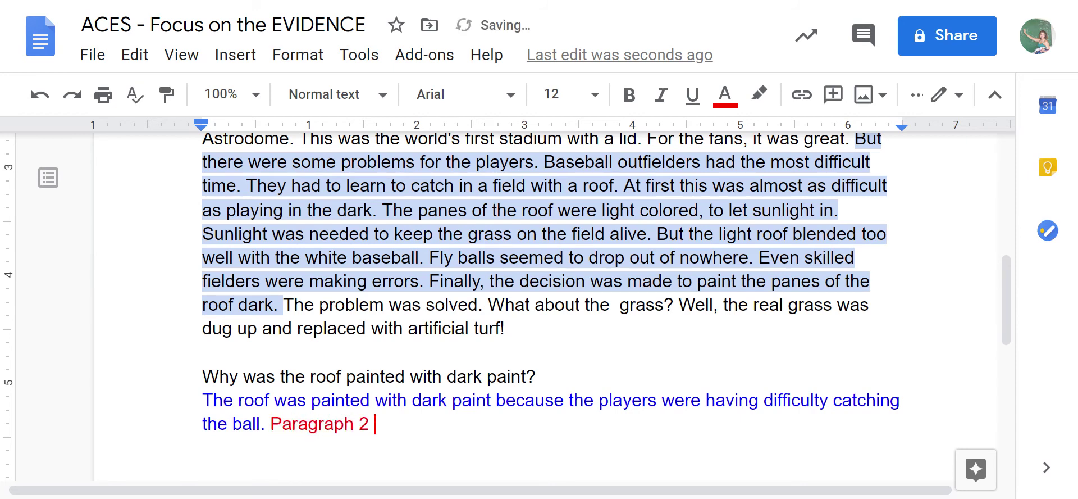
{"action": "type", "text": "states that"}
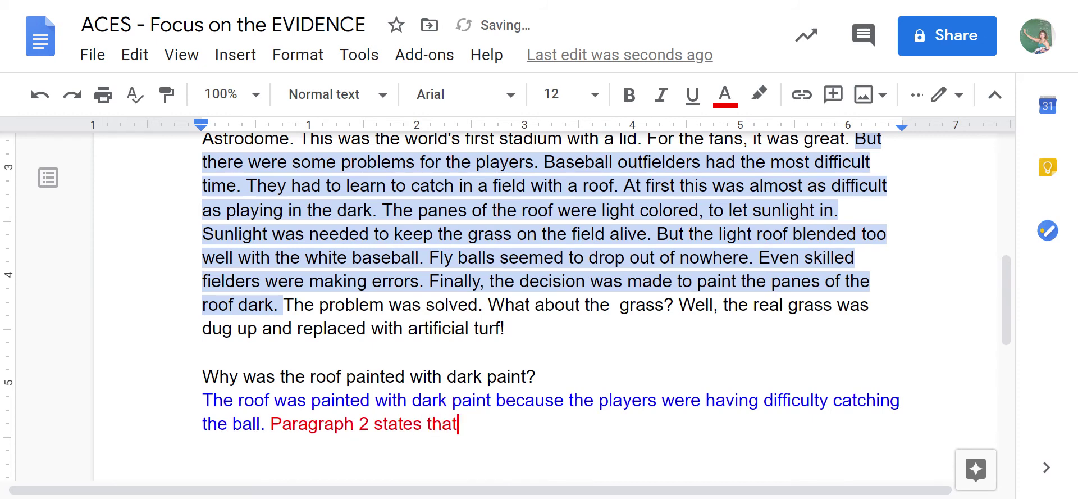
{"action": "type", "text": ", "}
{"action": "type", "text": "\""}
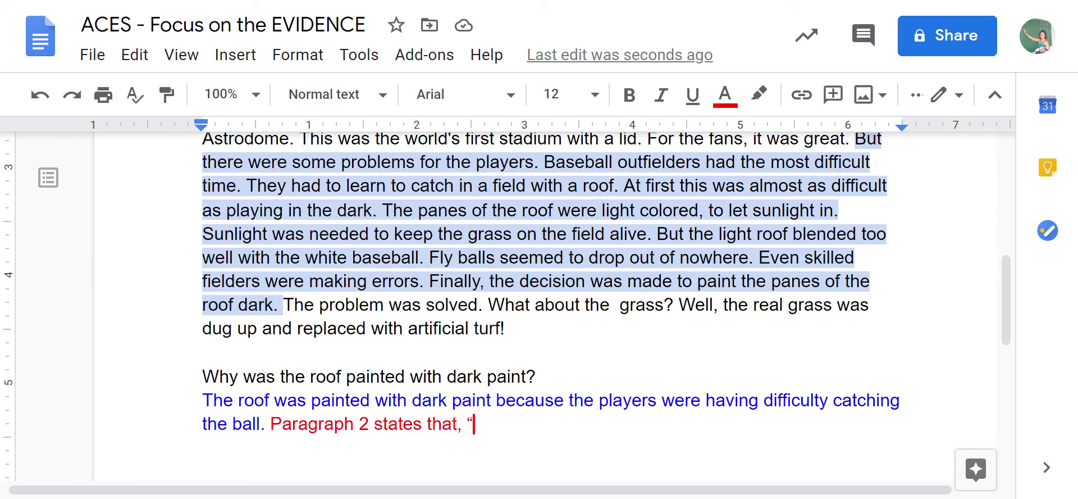
Step: Change the text colour of "Even skilled fielders were making errors." in the passage's highlighted evidence to red
{"action": "left_click", "coordinate": [759, 257]}
{"action": "left_click_drag", "start_coordinate": [759, 257], "coordinate": [424, 280]}
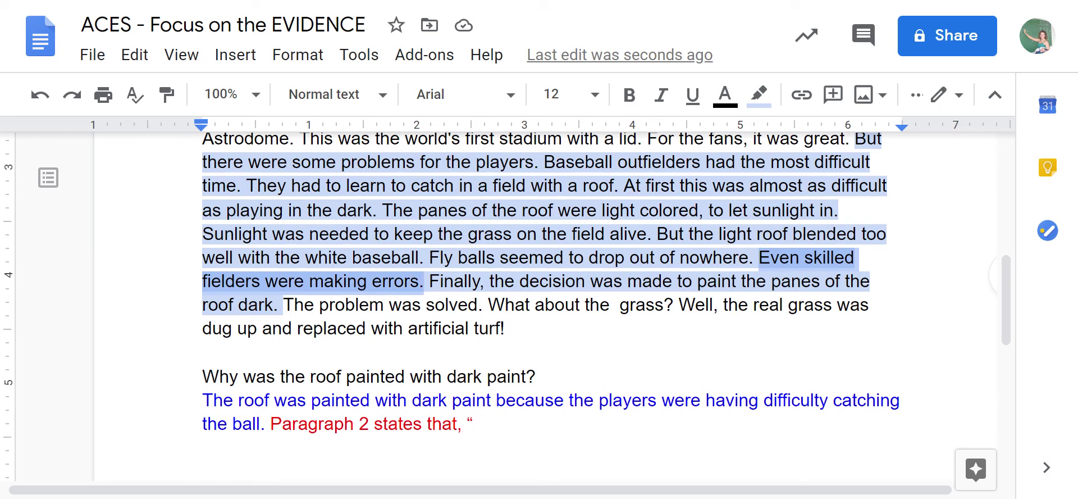
{"action": "left_click", "coordinate": [724, 94]}
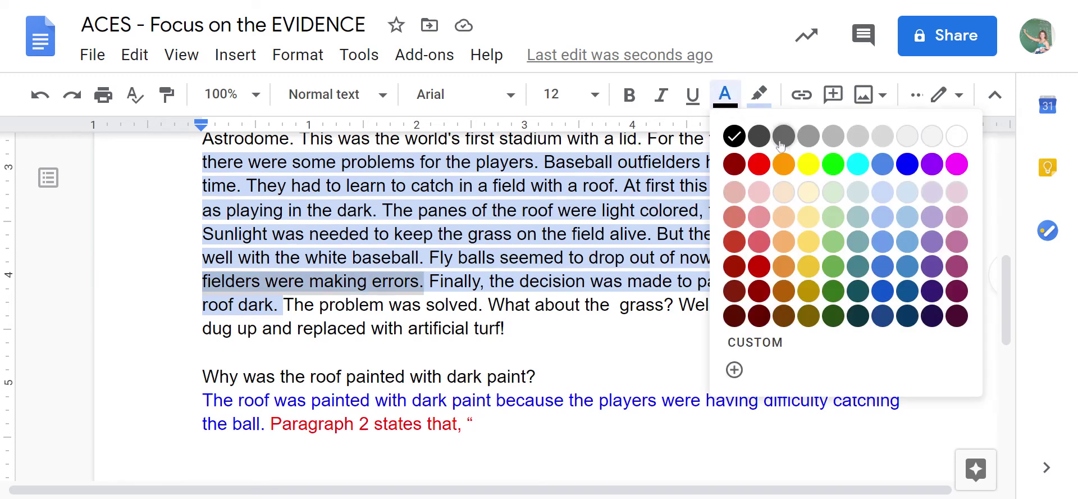
{"action": "left_click", "coordinate": [758, 164]}
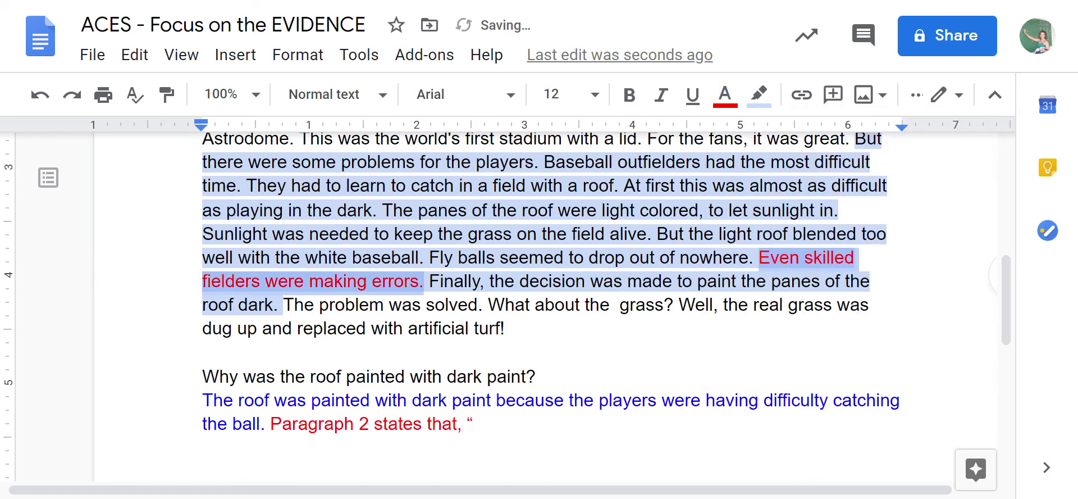
Step: Complete the red quotation in the answer with: even skilled fielders were making errors.”
{"action": "left_click", "coordinate": [473, 424]}
{"action": "type", "text": "ev"}
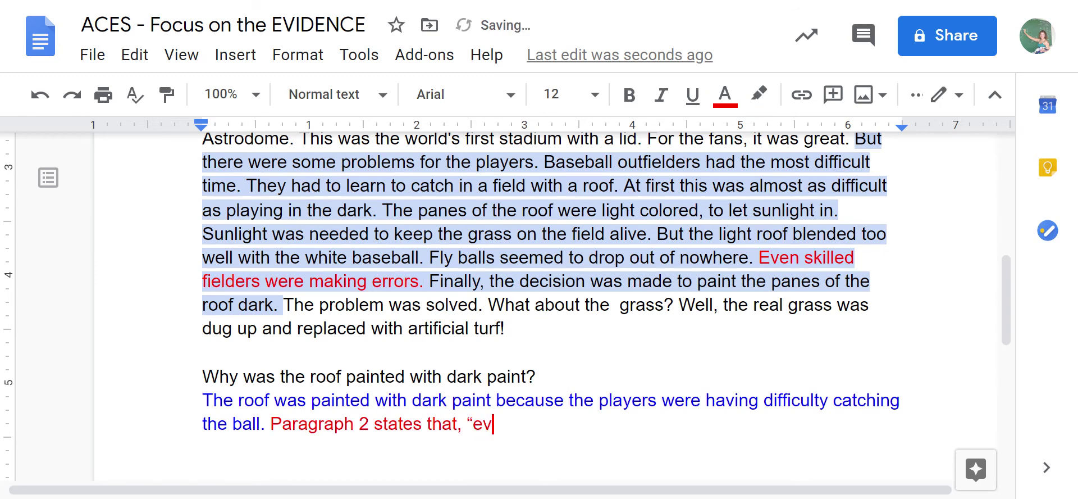
{"action": "type", "text": "en skilled "}
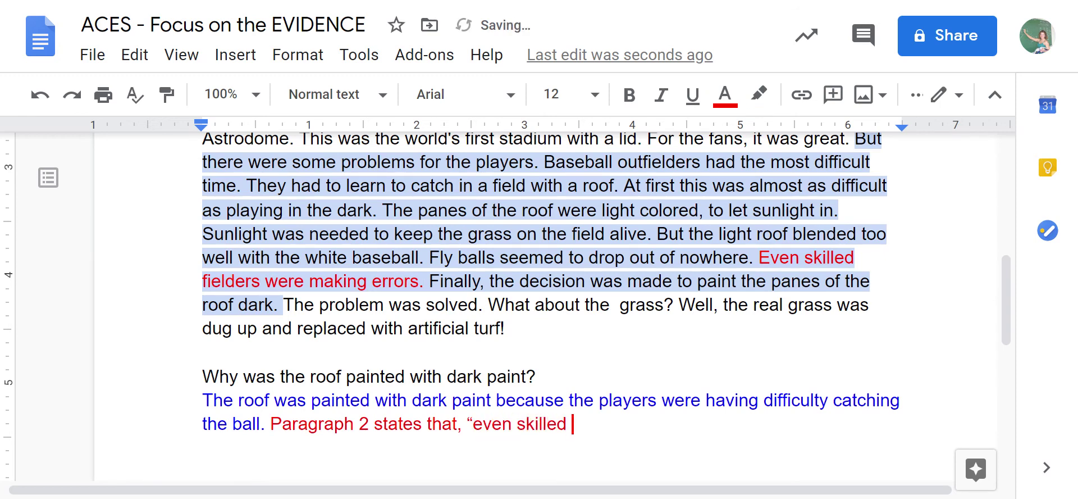
{"action": "type", "text": "fielders w"}
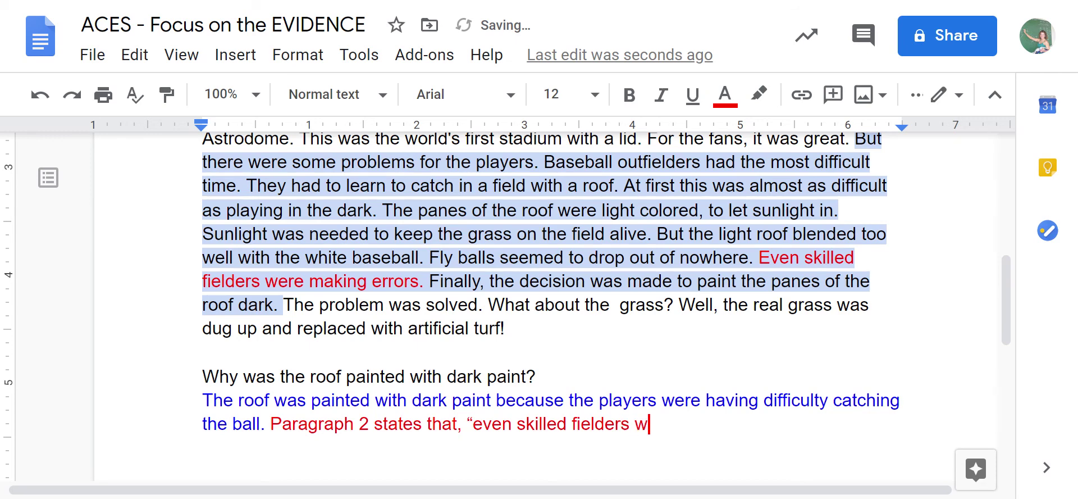
{"action": "type", "text": "ere making er"}
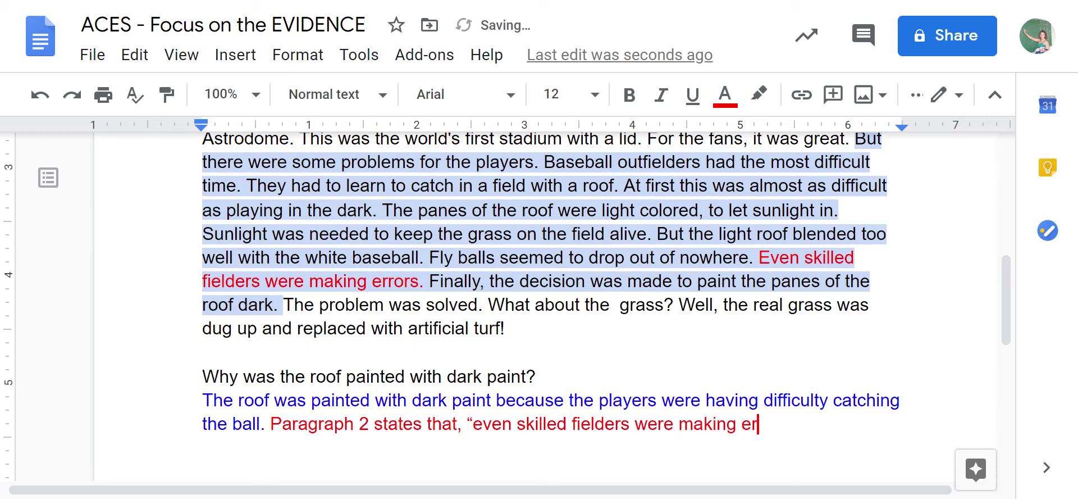
{"action": "type", "text": "rors.\""}
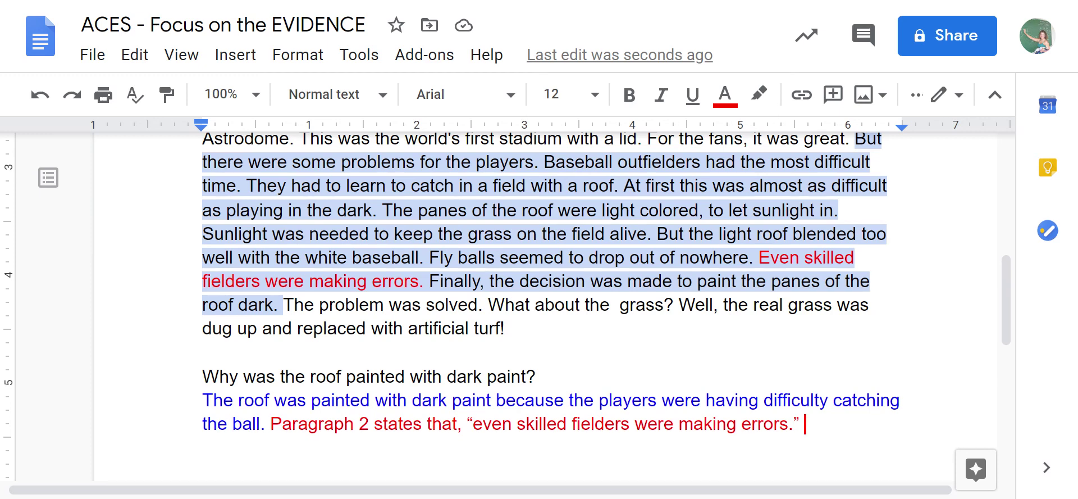
{"action": "scroll", "coordinate": [607, 303], "scroll_direction": "up", "scroll_amount": 2}
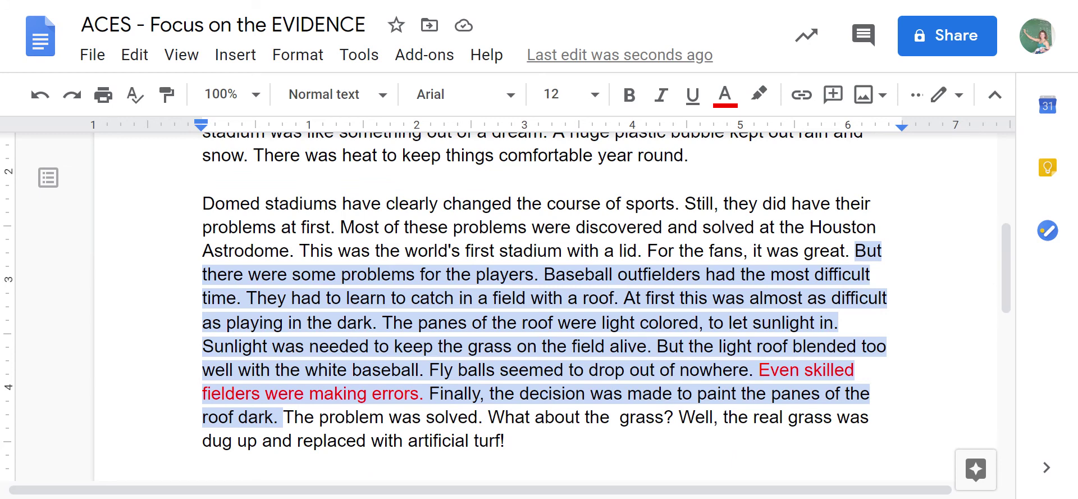
{"action": "scroll", "coordinate": [507, 306], "scroll_direction": "down", "scroll_amount": 3}
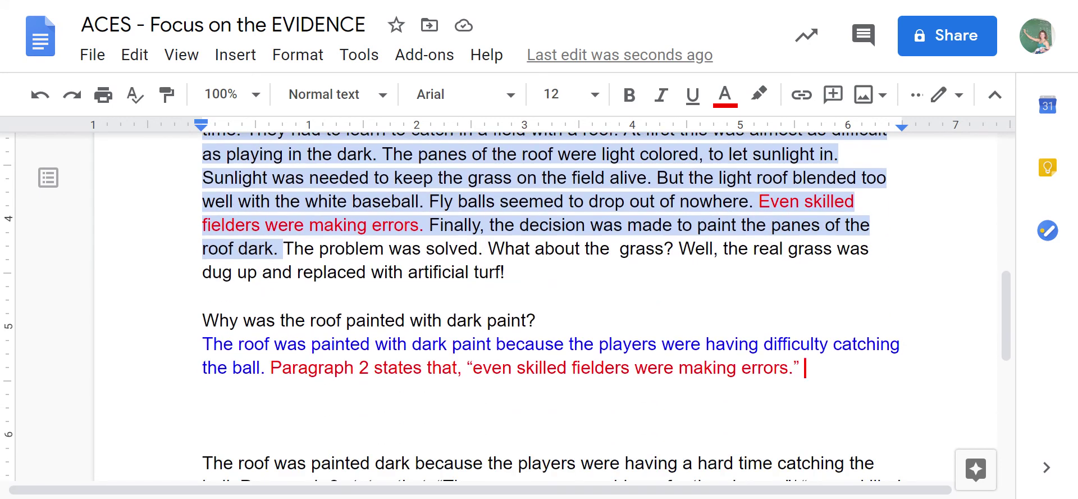
{"action": "scroll", "coordinate": [507, 306], "scroll_direction": "up", "scroll_amount": 1}
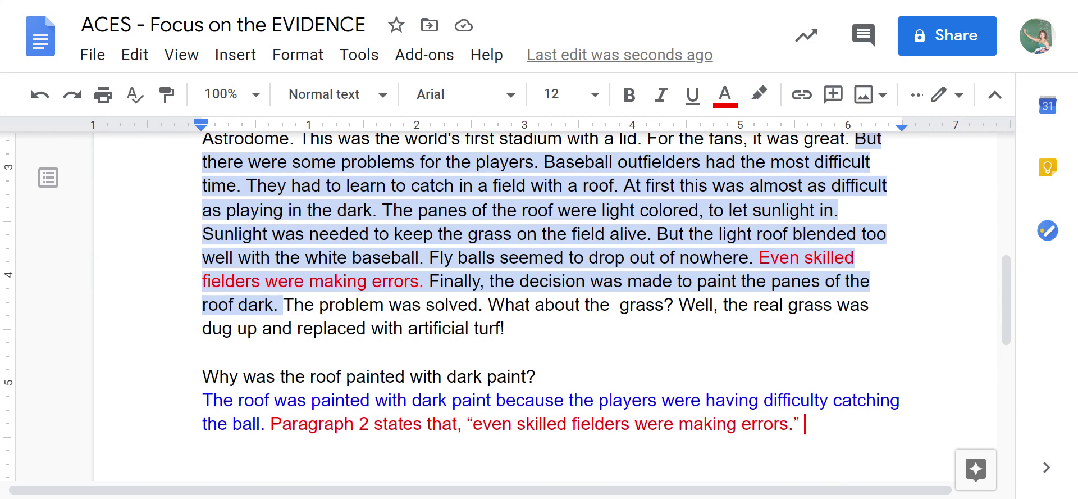
{"action": "scroll", "coordinate": [539, 309], "scroll_direction": "up", "scroll_amount": 5}
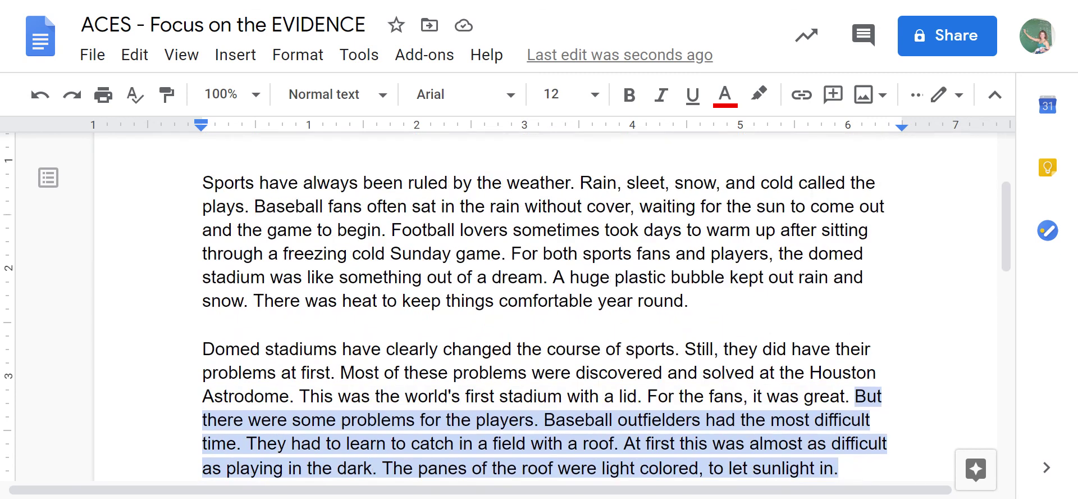
{"action": "scroll", "coordinate": [539, 309], "scroll_direction": "up", "scroll_amount": 3}
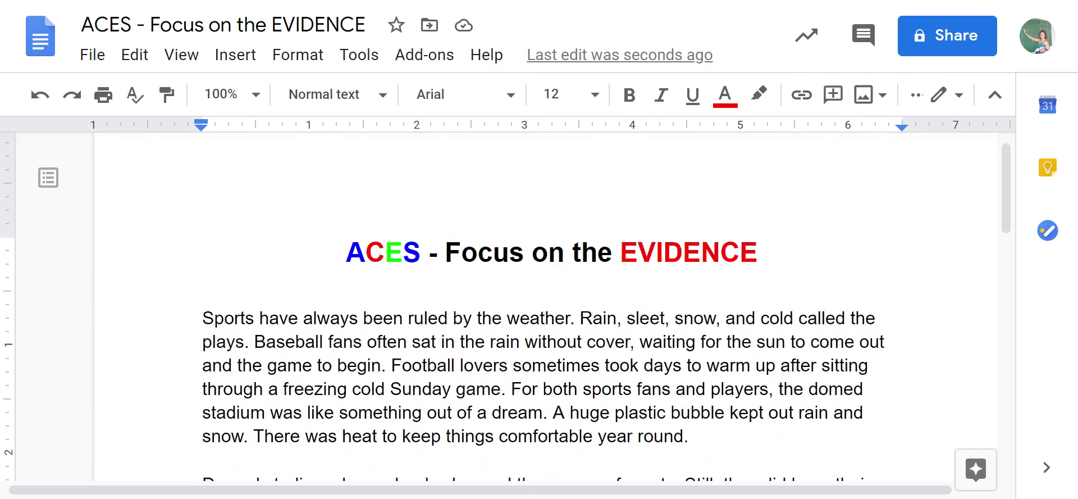